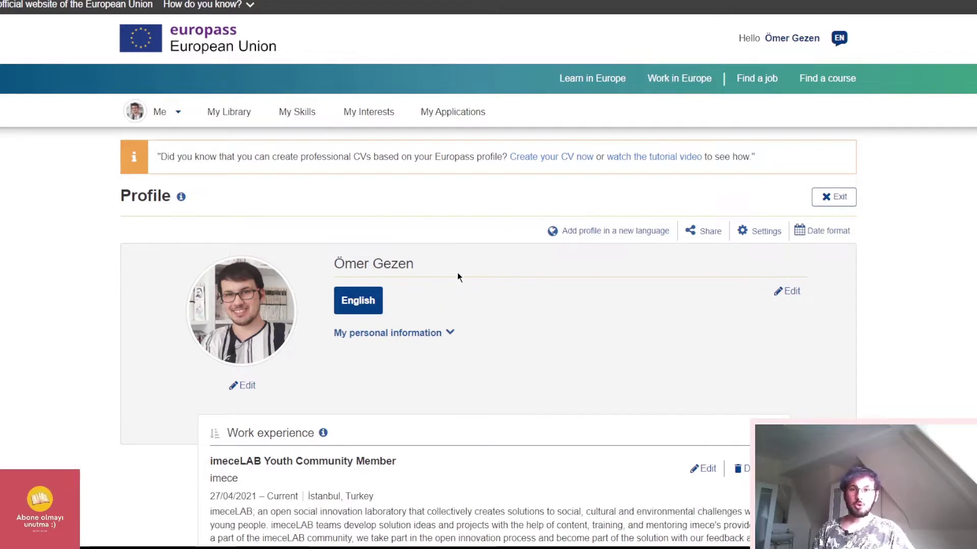
# Expand the profile's personal information section, review it and open it for editing
pyautogui.click(448, 334)
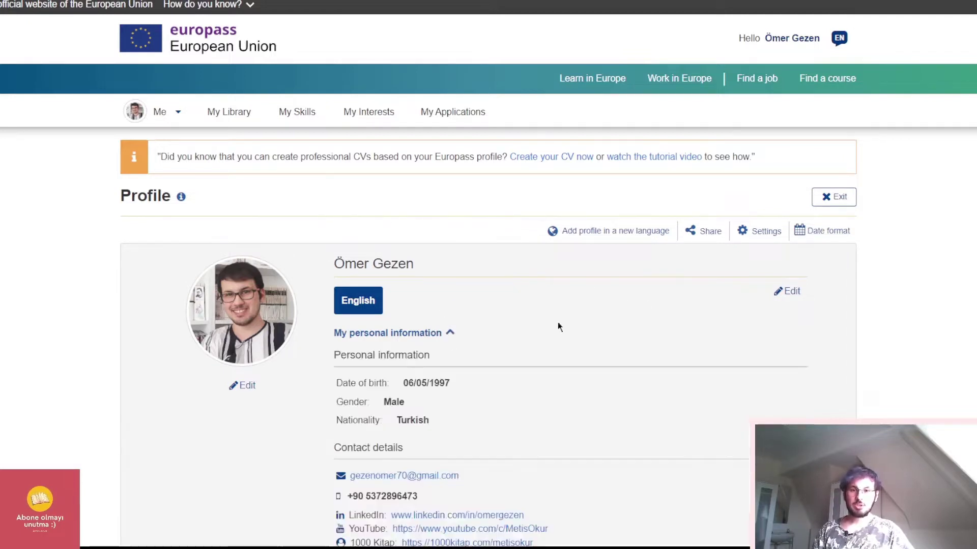
pyautogui.scroll(-3, 502, 328)
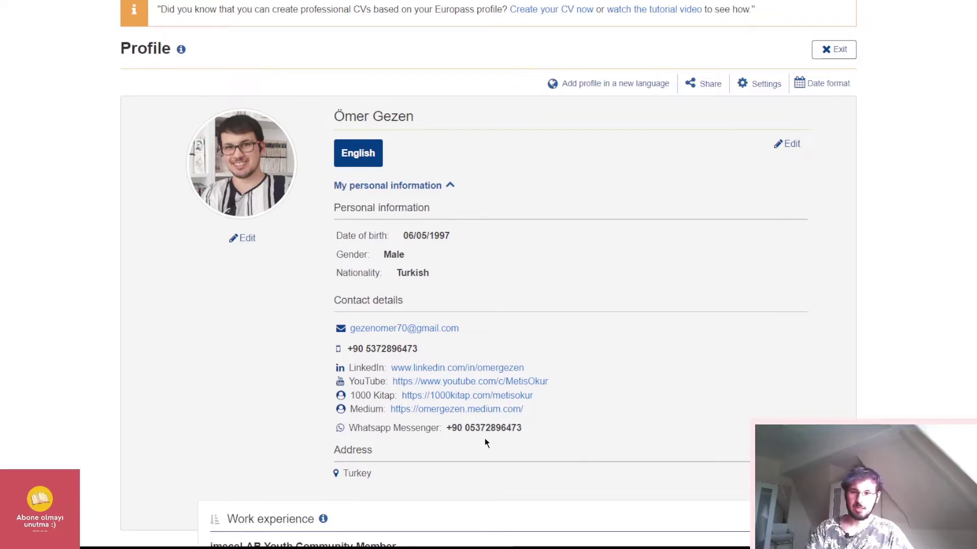
pyautogui.click(787, 144)
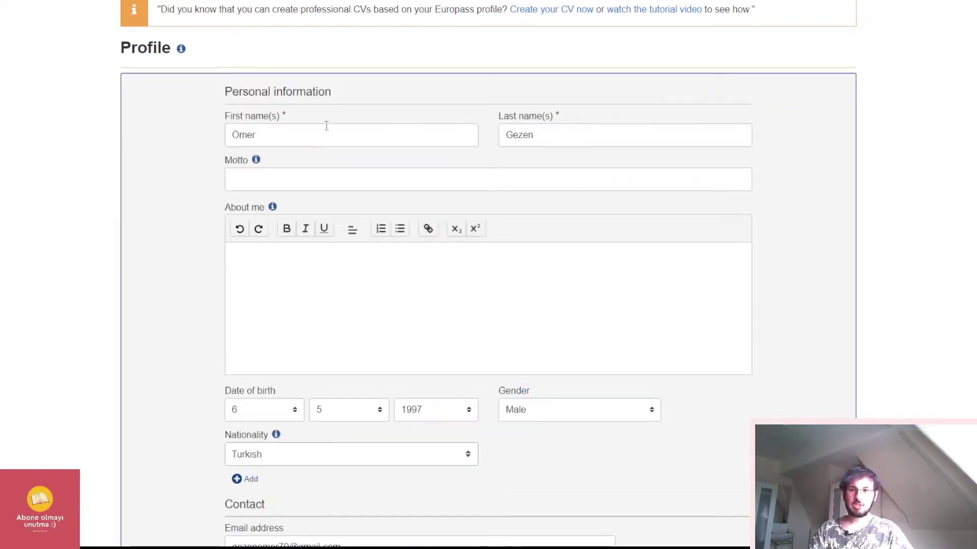
pyautogui.scroll(2, 414, 147)
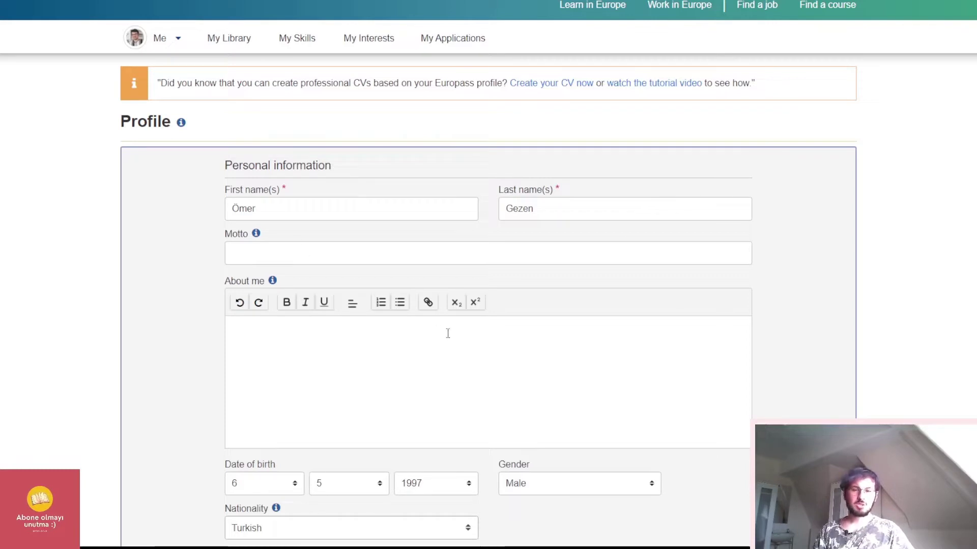
# Review the birth date, nationality, contact, social media, messaging and address fields of the personal information form, and close it without saving
pyautogui.scroll(-4, 418, 320)
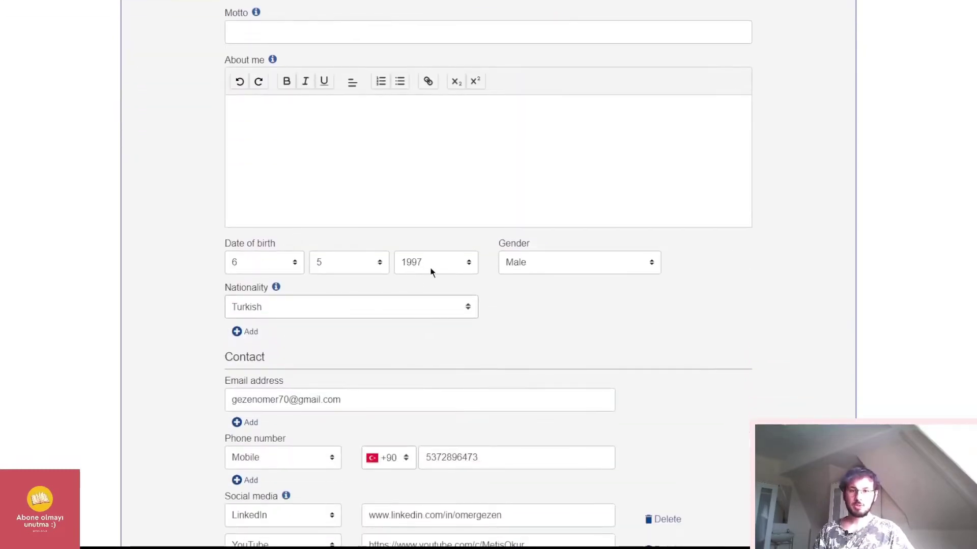
pyautogui.scroll(-1, 579, 290)
pyautogui.scroll(-1, 577, 304)
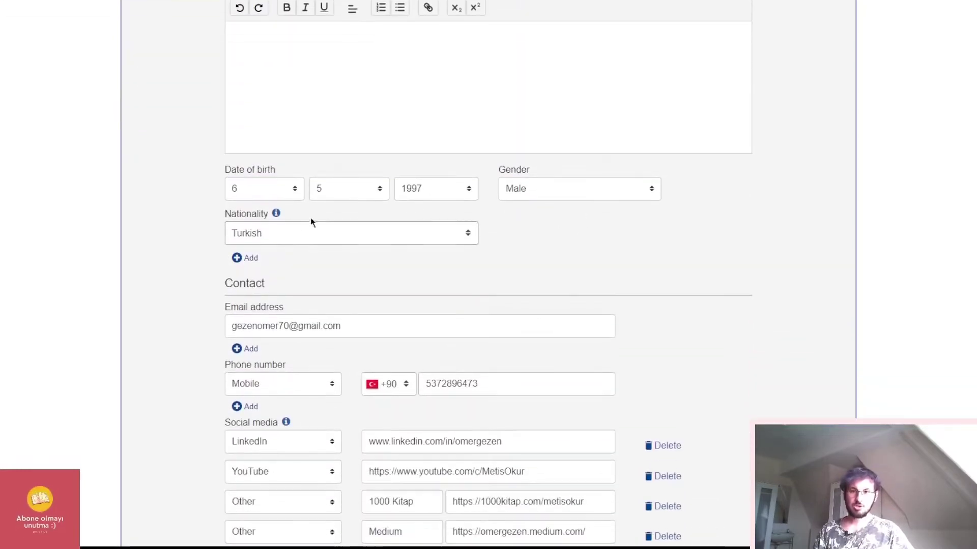
pyautogui.scroll(-3, 305, 258)
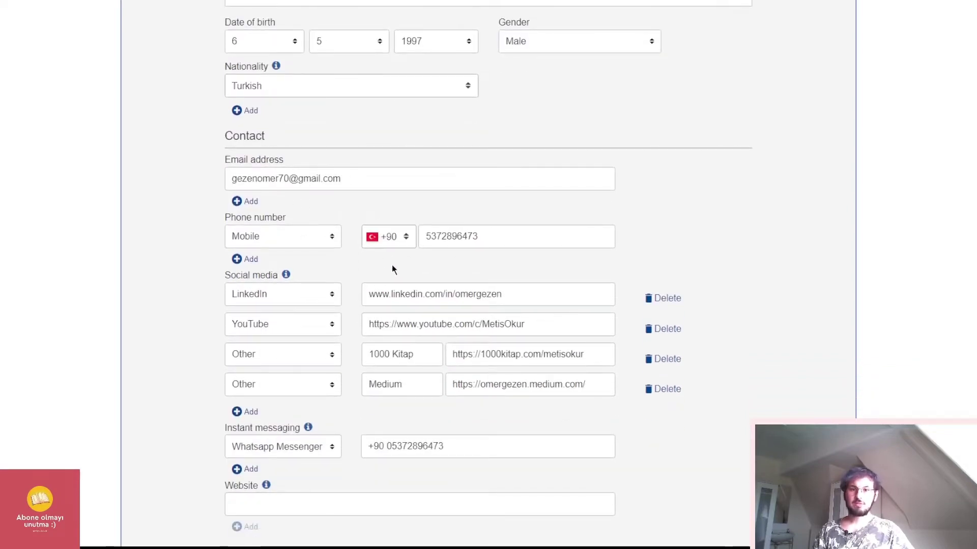
pyautogui.scroll(-1, 346, 202)
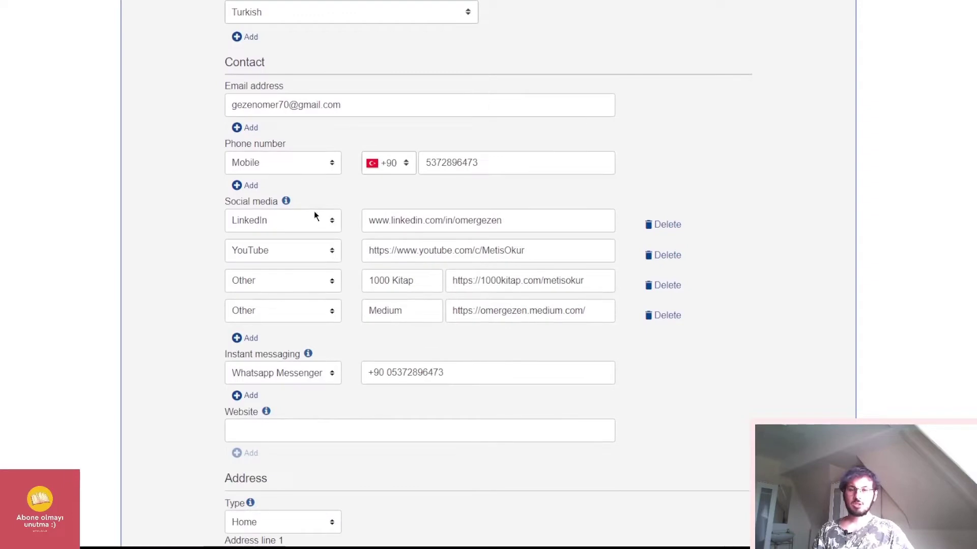
pyautogui.scroll(-1, 780, 255)
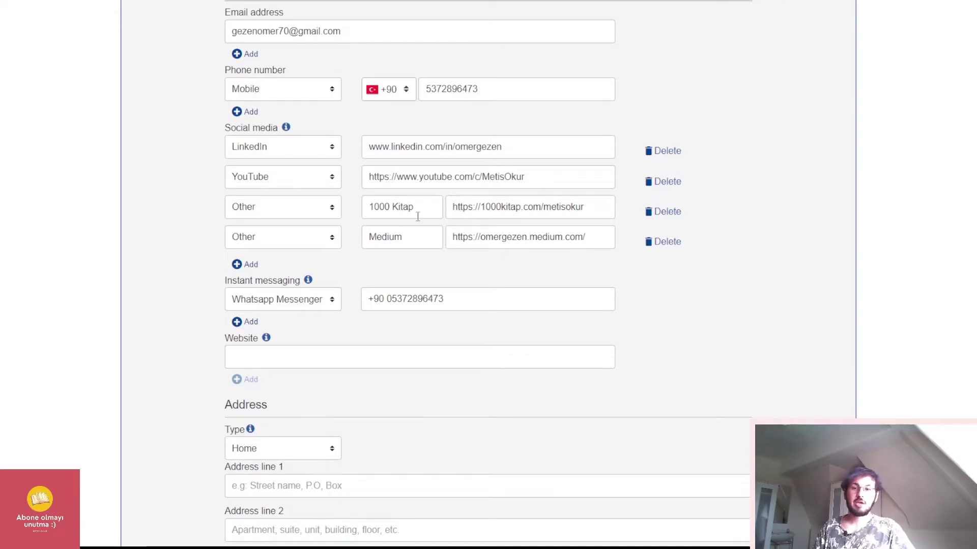
pyautogui.scroll(-1, 582, 324)
pyautogui.scroll(-4, 580, 323)
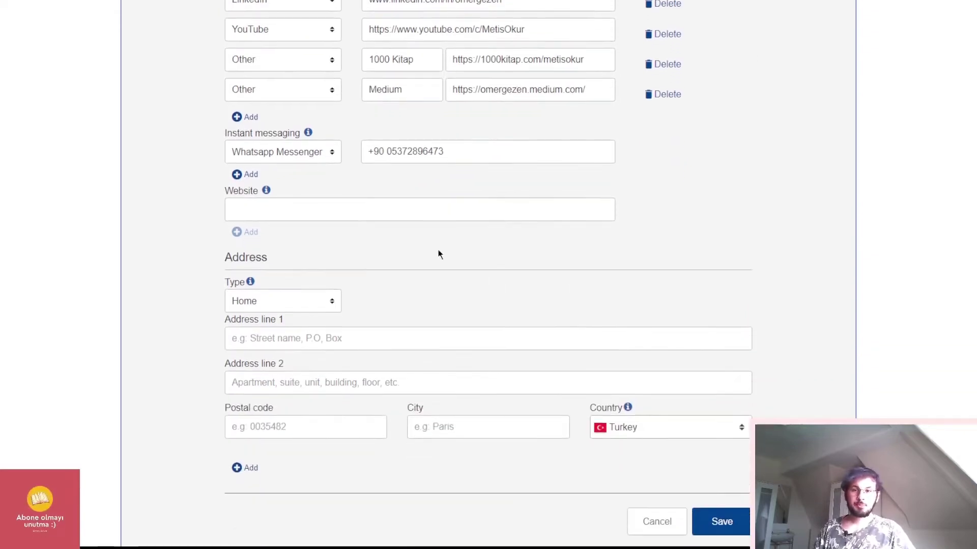
pyautogui.scroll(-3, 443, 178)
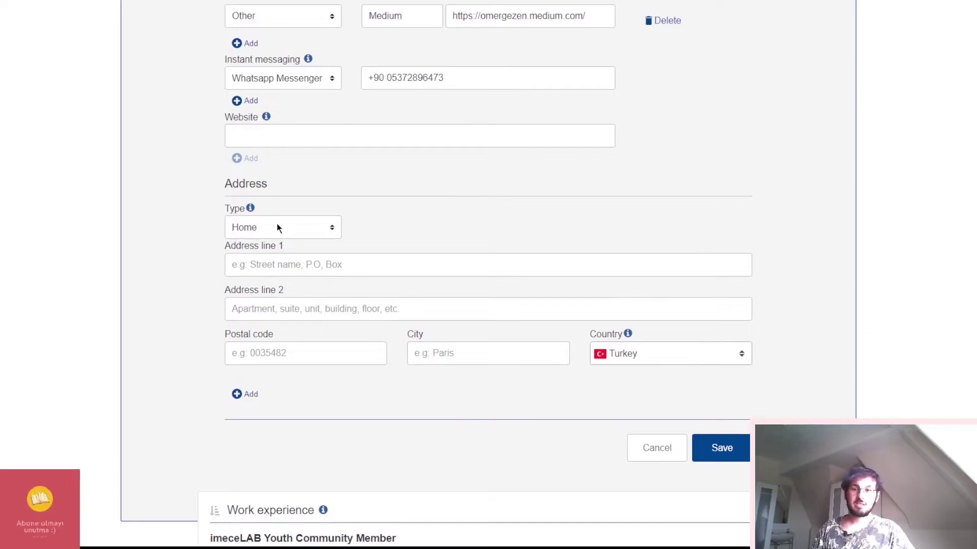
pyautogui.scroll(-3, 286, 252)
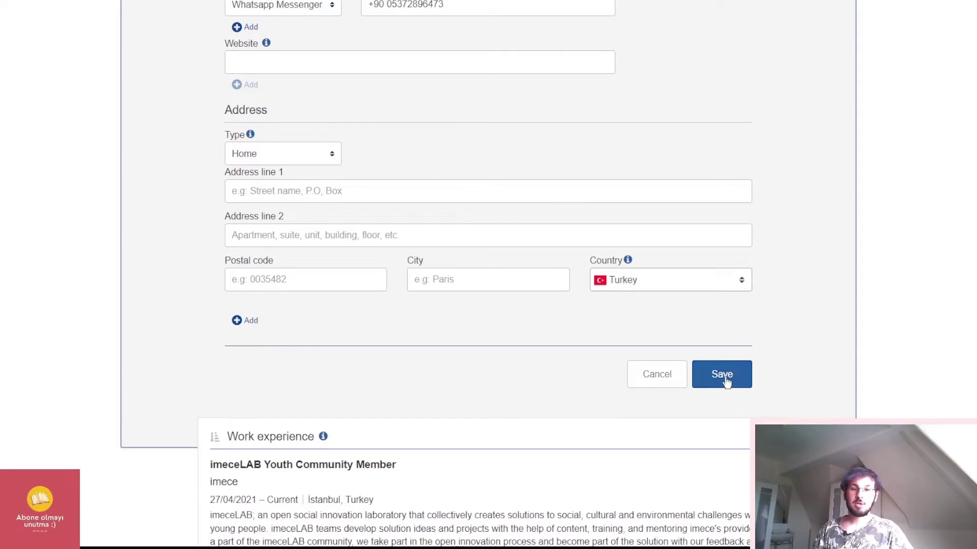
pyautogui.click(661, 375)
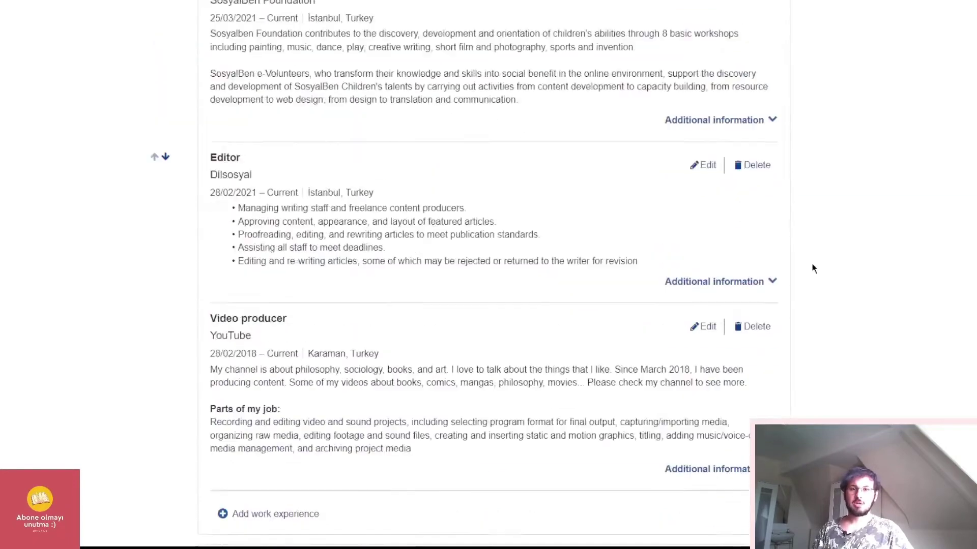
# Look through the work experience entries on the profile, from imeceLAB Youth Community Member to Video producer
pyautogui.scroll(-10, 849, 272)
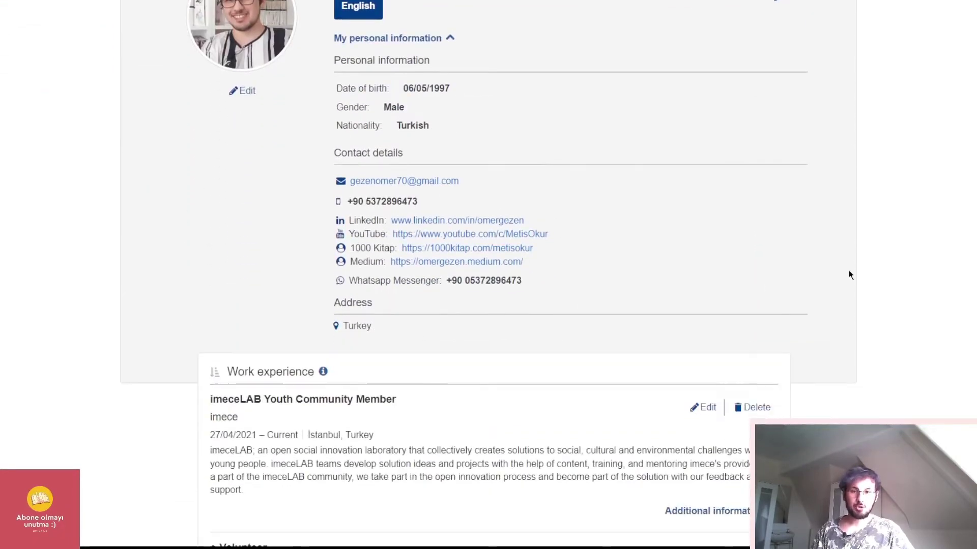
pyautogui.scroll(-2, 848, 275)
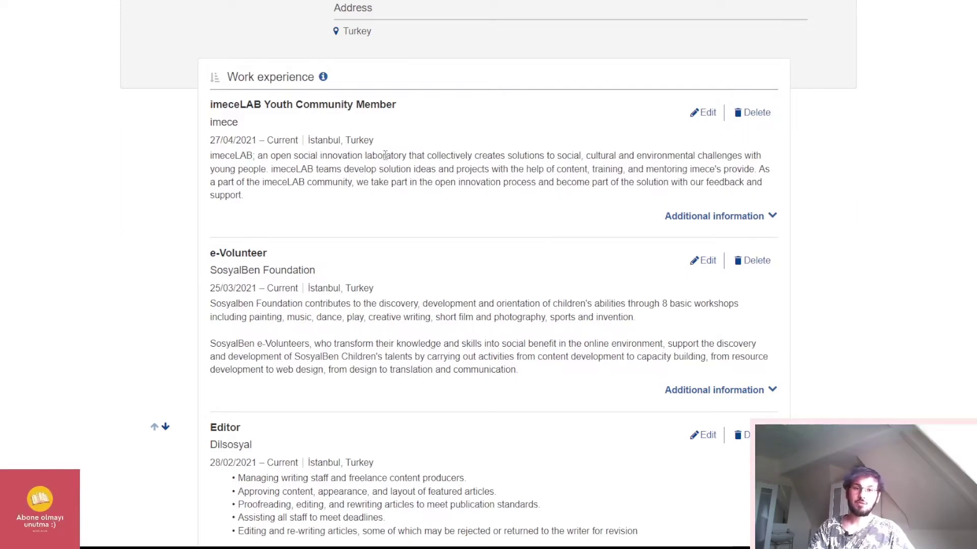
pyautogui.scroll(-4, 385, 155)
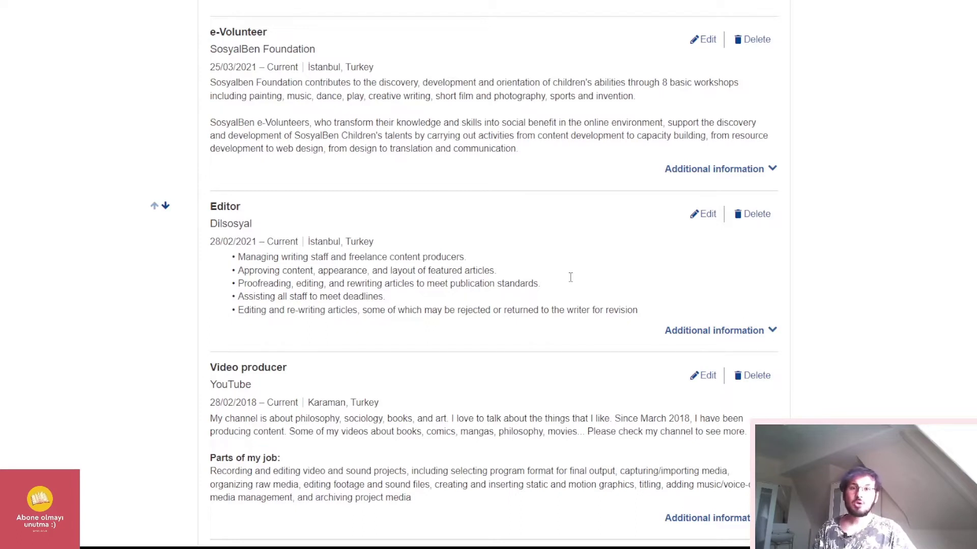
pyautogui.scroll(-1, 570, 278)
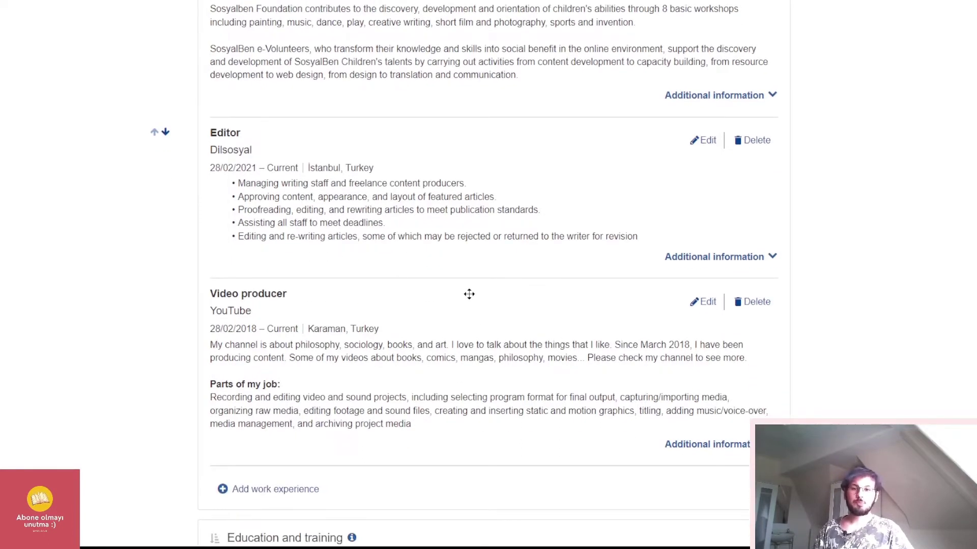
pyautogui.scroll(3, 469, 292)
pyautogui.scroll(2, 469, 292)
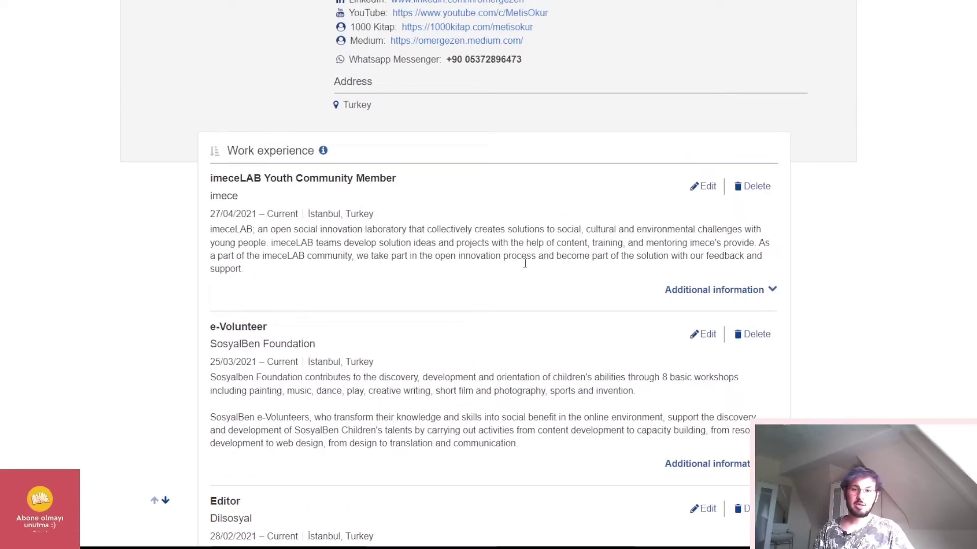
# Open the imeceLAB Youth Community Member entry for editing and review its position, employer, location, date and responsibilities fields
pyautogui.click(698, 196)
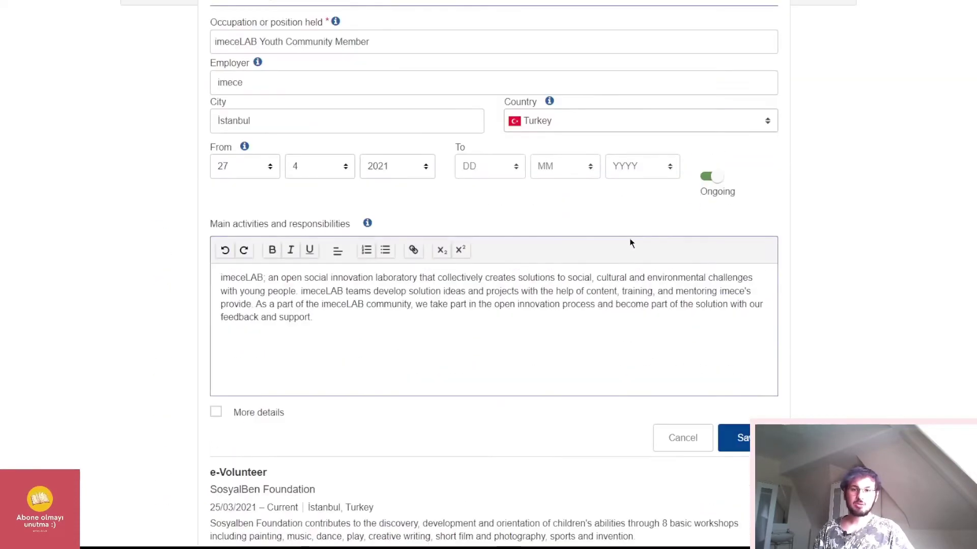
pyautogui.scroll(3, 538, 249)
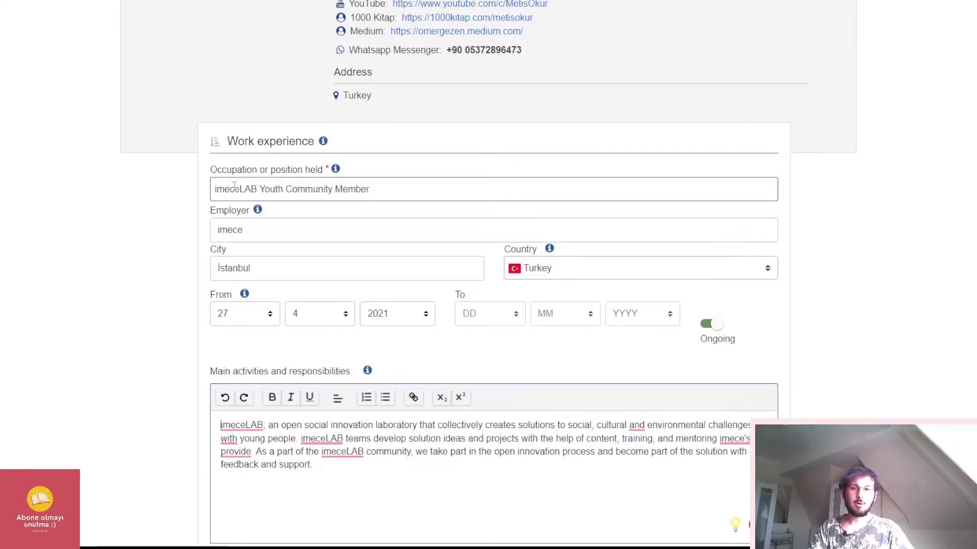
pyautogui.scroll(-1, 214, 203)
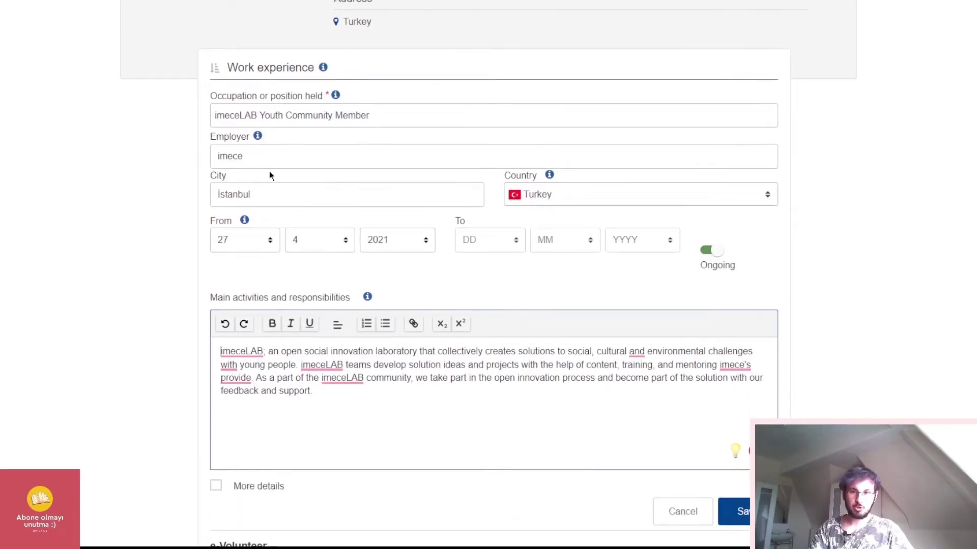
pyautogui.scroll(-1, 535, 185)
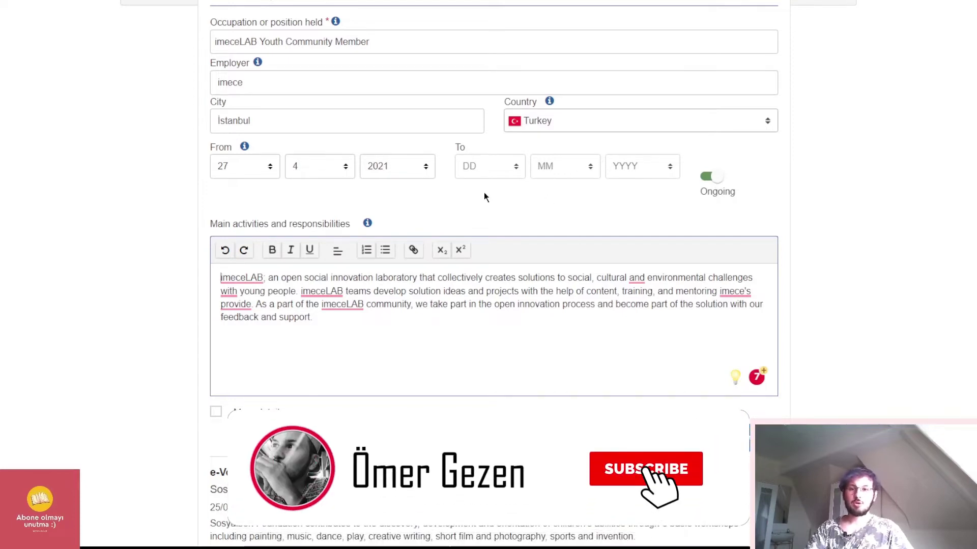
pyautogui.scroll(-1, 487, 196)
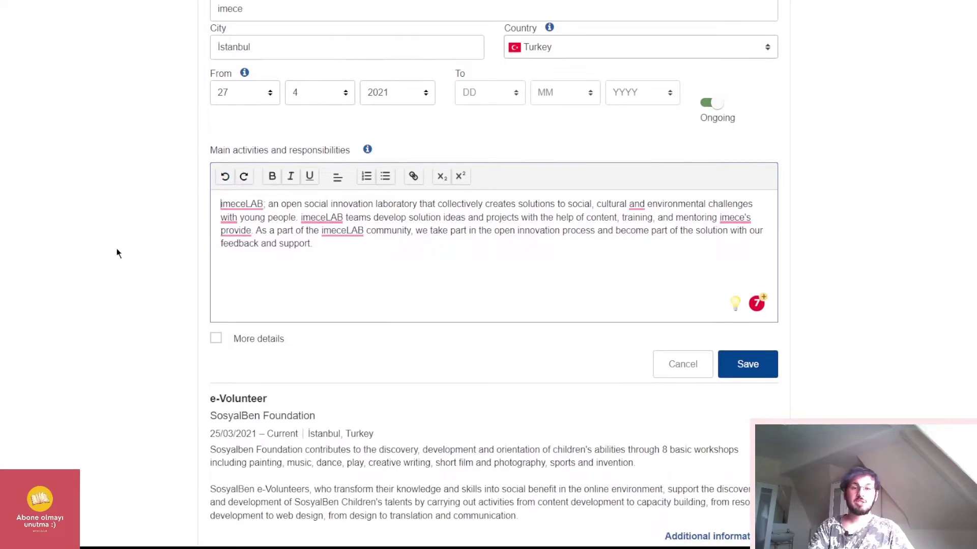
pyautogui.click(223, 204)
pyautogui.click(438, 238)
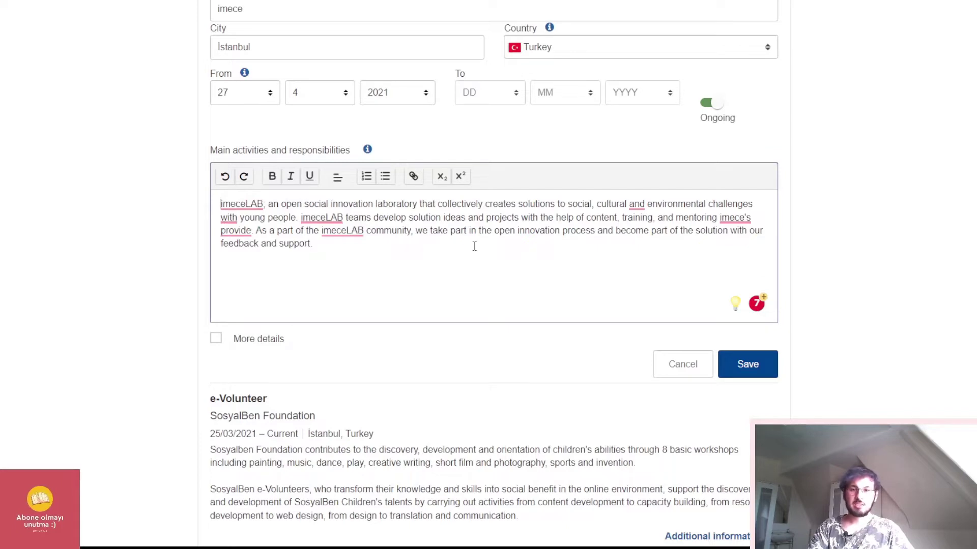
pyautogui.scroll(-1, 286, 338)
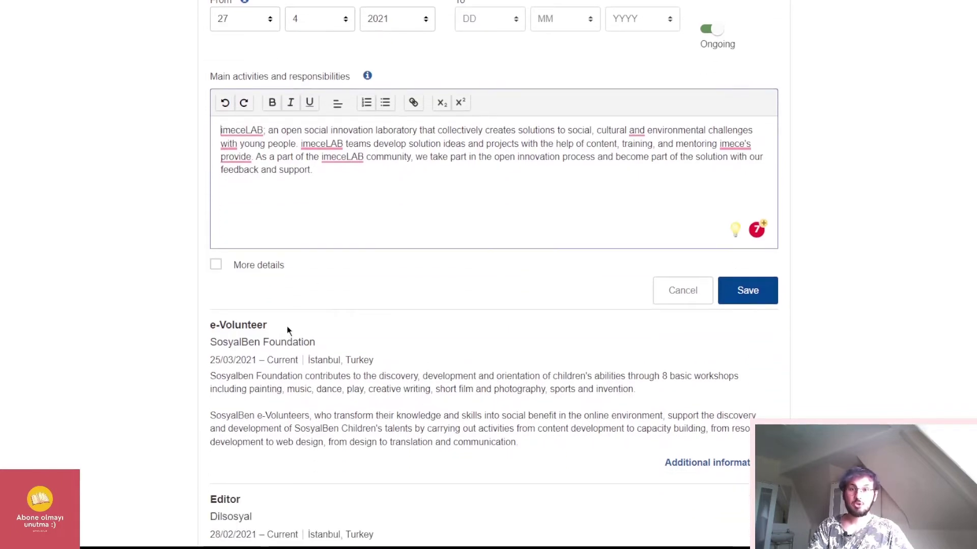
# Show the extra detail fields of the imeceLAB entry, review them through the website and attachment options, and discard the edit
pyautogui.click(275, 271)
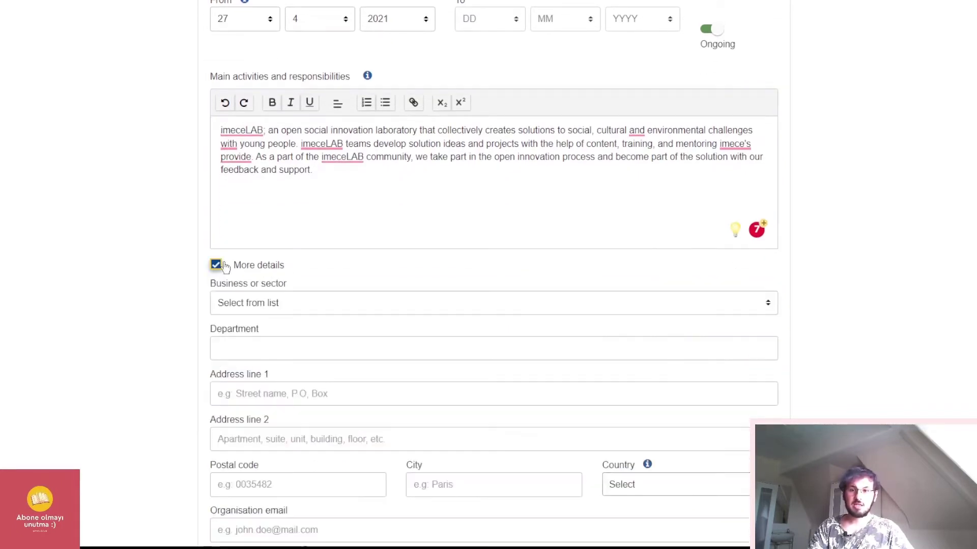
pyautogui.scroll(-1, 209, 262)
pyautogui.scroll(-1, 325, 262)
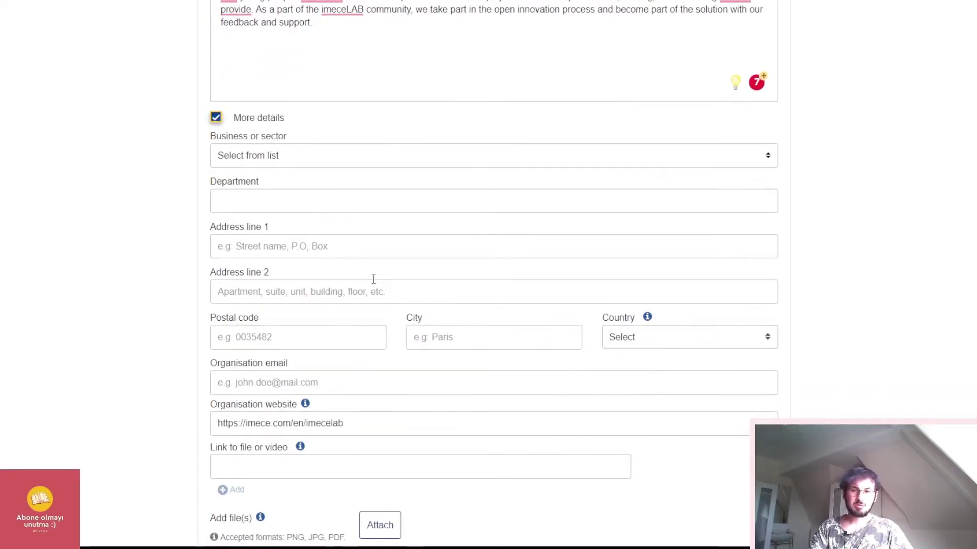
pyautogui.scroll(-1, 360, 235)
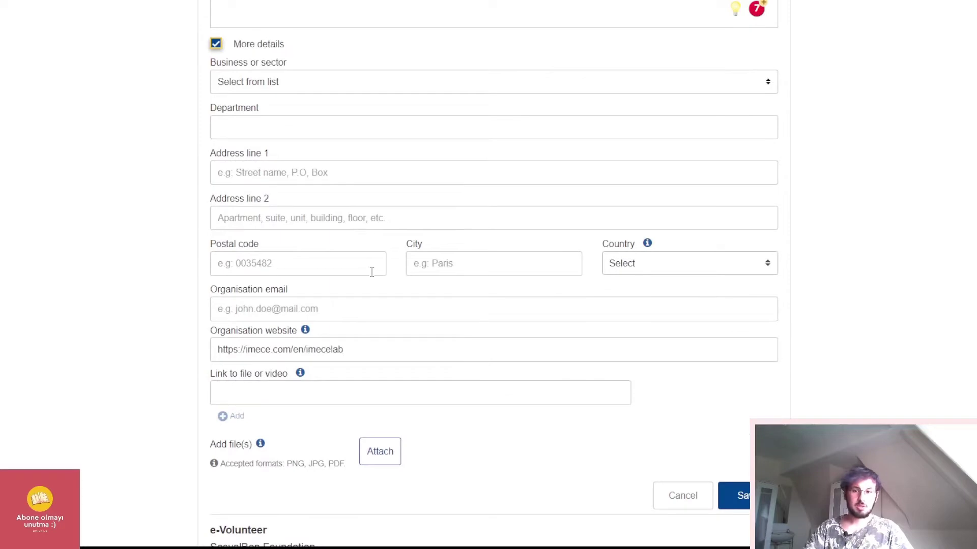
pyautogui.scroll(-1, 280, 231)
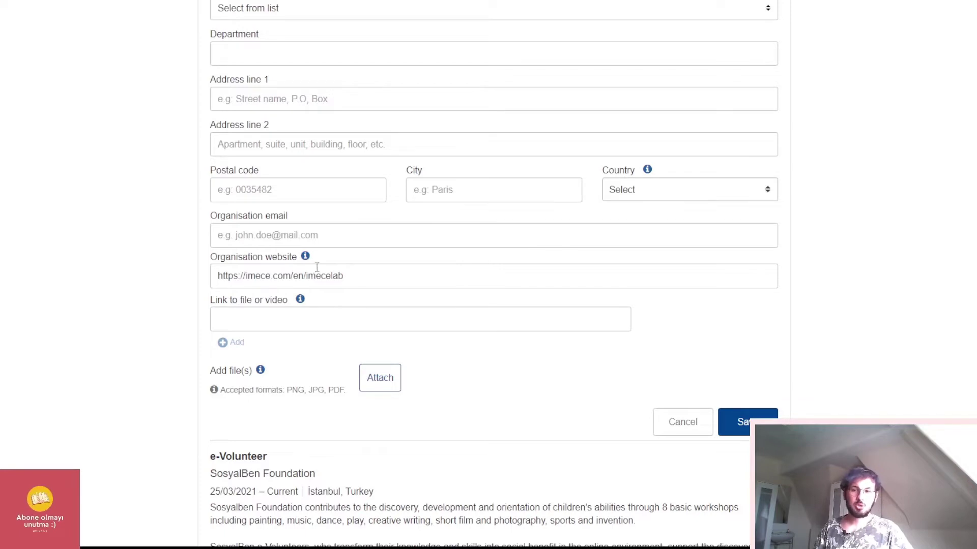
pyautogui.scroll(-2, 316, 254)
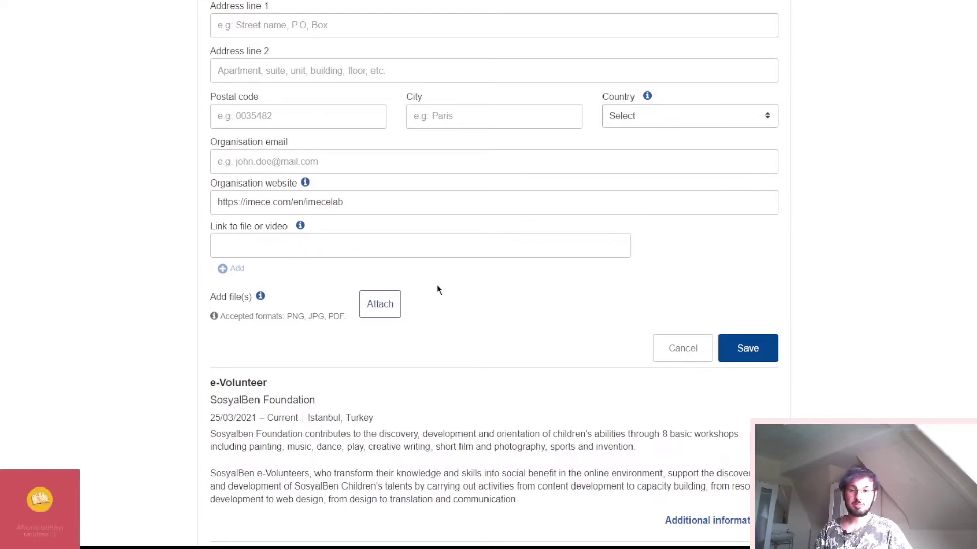
pyautogui.click(661, 348)
# Expand the additional information of the imeceLAB Youth Community Member entry
pyautogui.scroll(3, 414, 288)
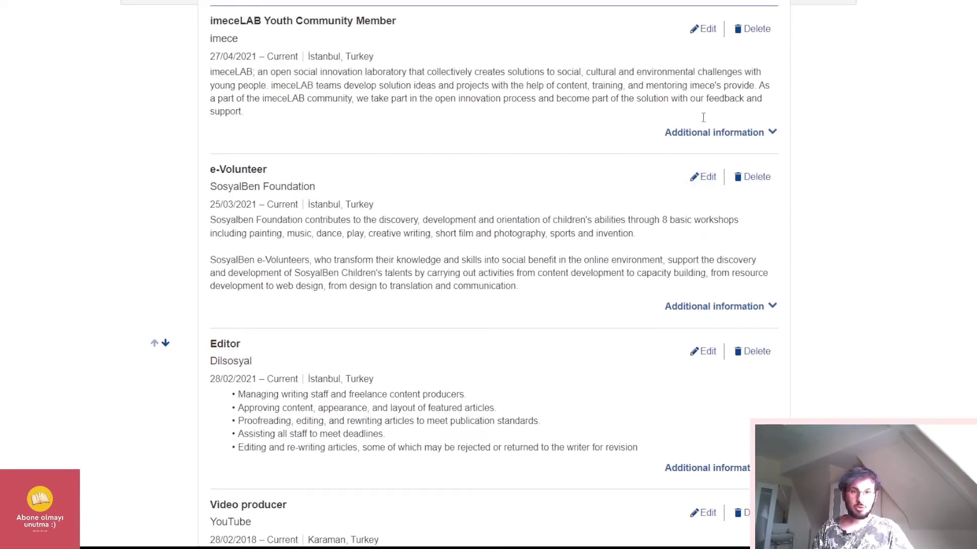
pyautogui.click(705, 134)
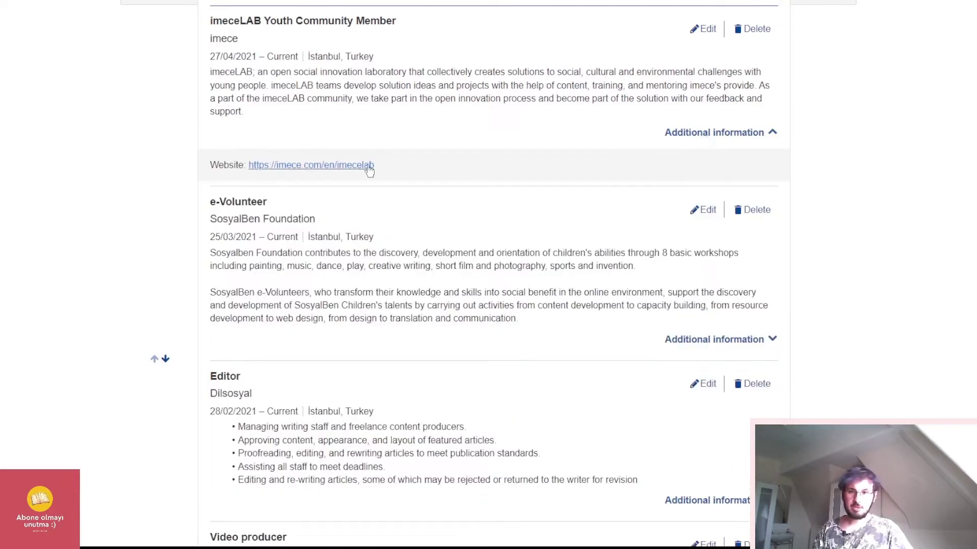
# Open the e-Volunteer work experience entry for editing, check its fields and close it without saving
pyautogui.click(700, 211)
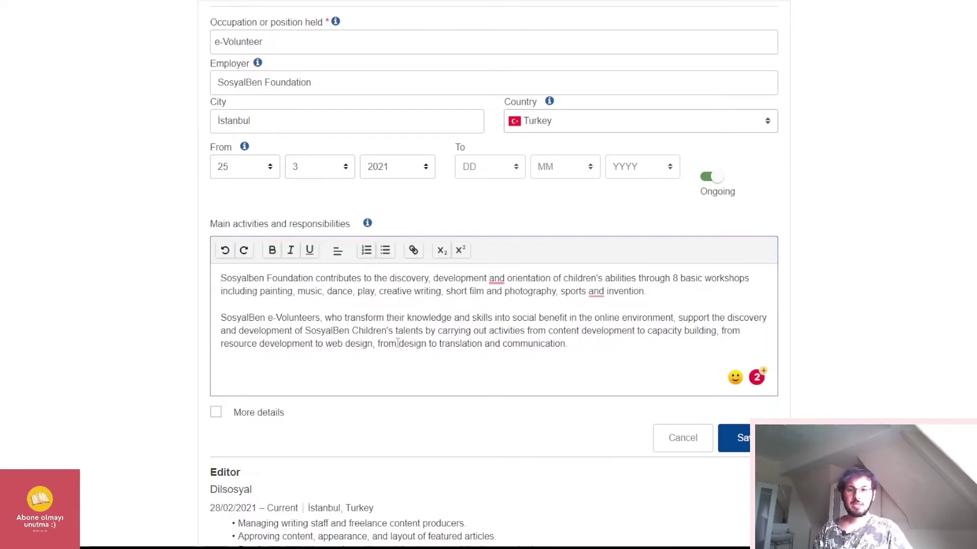
pyautogui.click(680, 440)
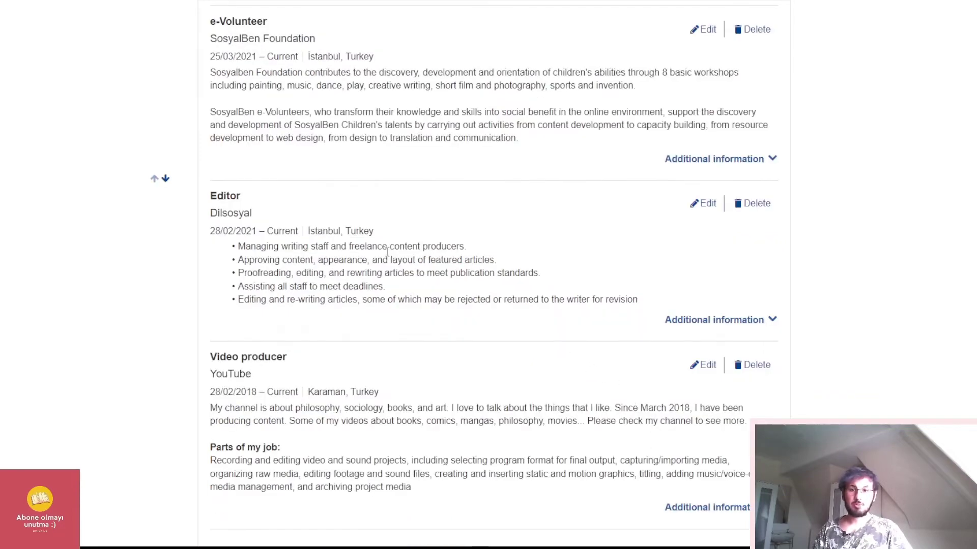
pyautogui.scroll(2, 366, 223)
pyautogui.scroll(-2, 689, 285)
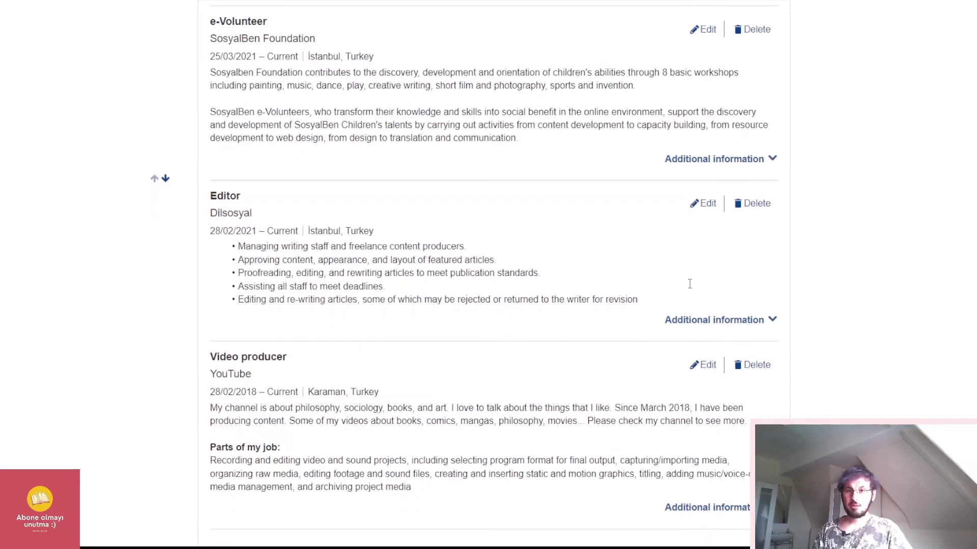
# Review the remaining work experience entries and expand the additional information of the Video producer entry
pyautogui.scroll(-2, 510, 321)
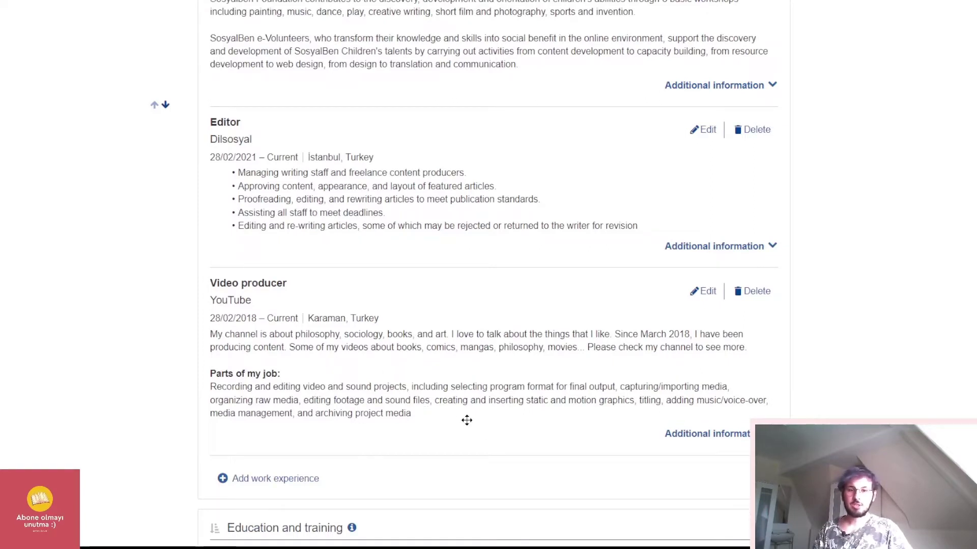
pyautogui.scroll(2, 404, 421)
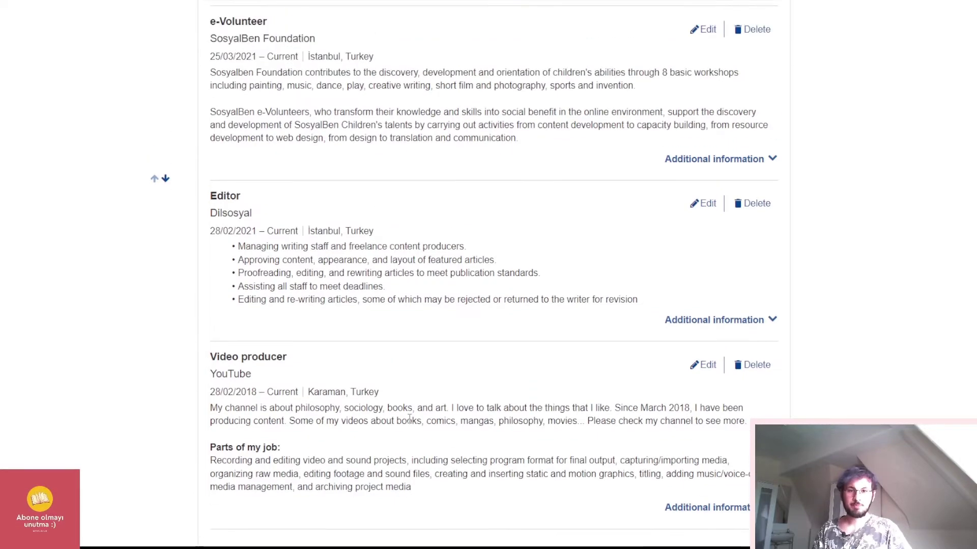
pyautogui.click(734, 510)
pyautogui.scroll(-3, 682, 450)
pyautogui.scroll(5, 484, 334)
# Open the Istanbul University Bachelor degree entry that started in 2019 for editing and check its qualification, organisation, location and date fields
pyautogui.scroll(-7, 483, 334)
pyautogui.scroll(-8, 483, 334)
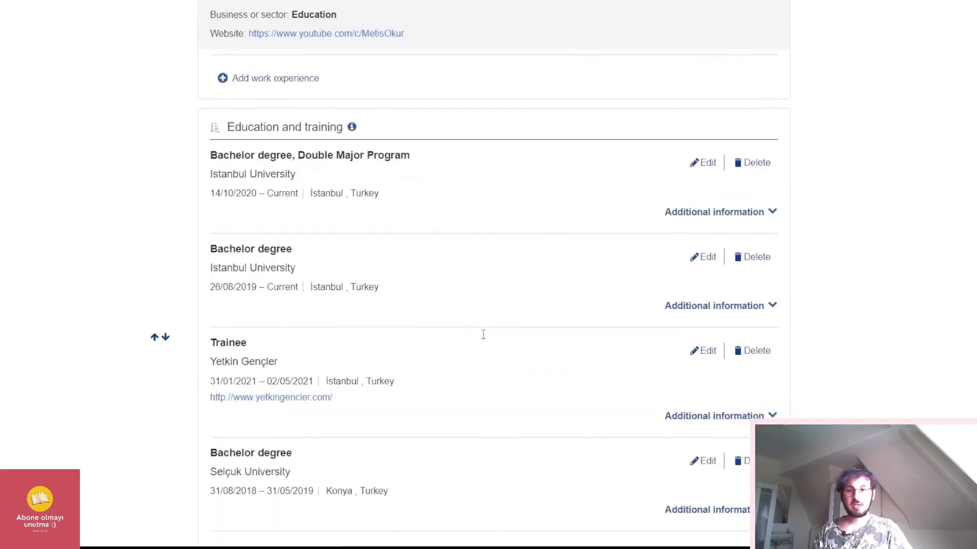
pyautogui.scroll(-1, 466, 311)
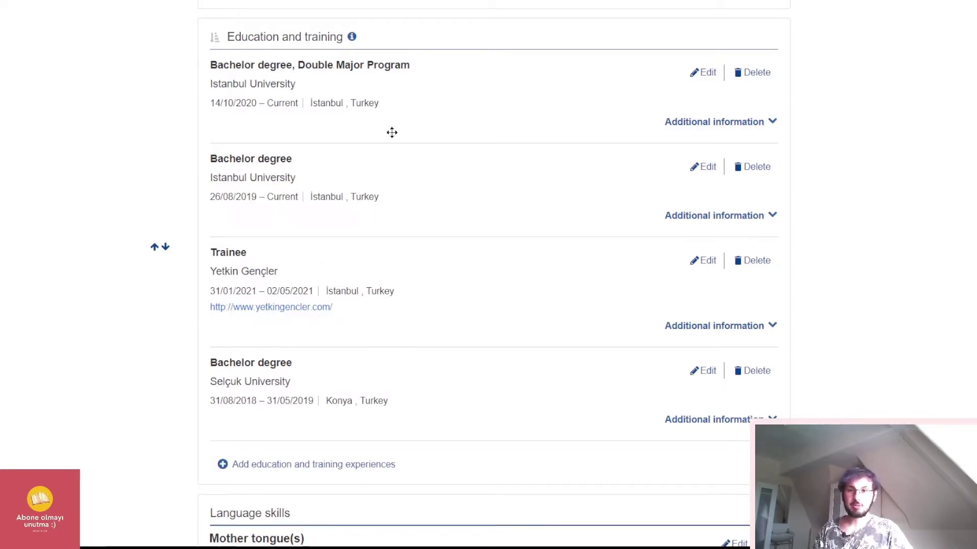
pyautogui.click(703, 168)
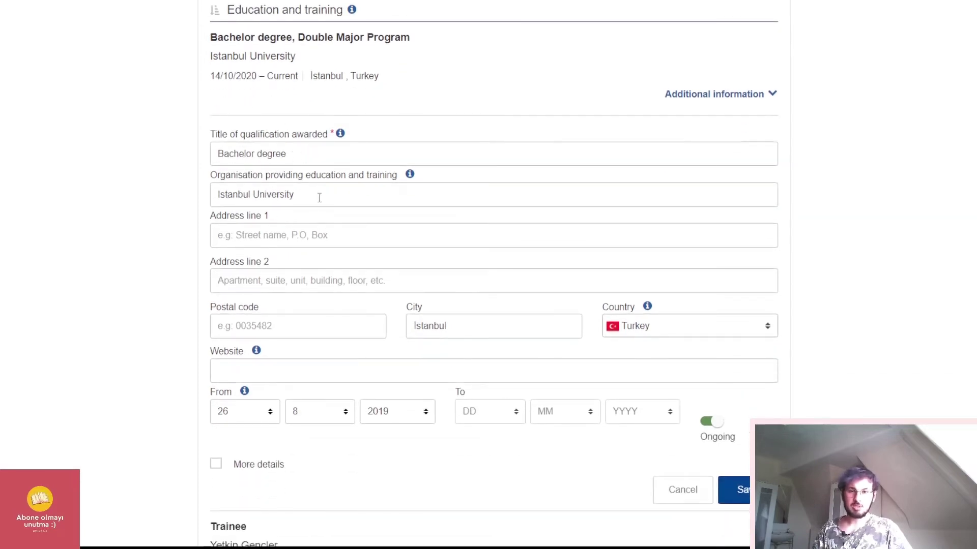
pyautogui.scroll(-3, 241, 276)
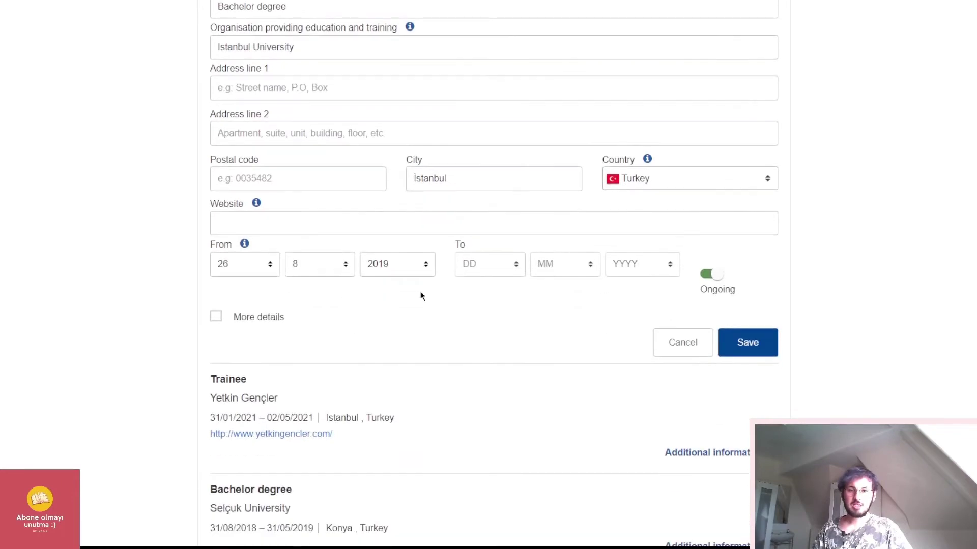
# Show the extra detail fields of the Bachelor degree entry, review them from field of study onward, and discard the edit
pyautogui.click(219, 319)
pyautogui.scroll(-3, 192, 322)
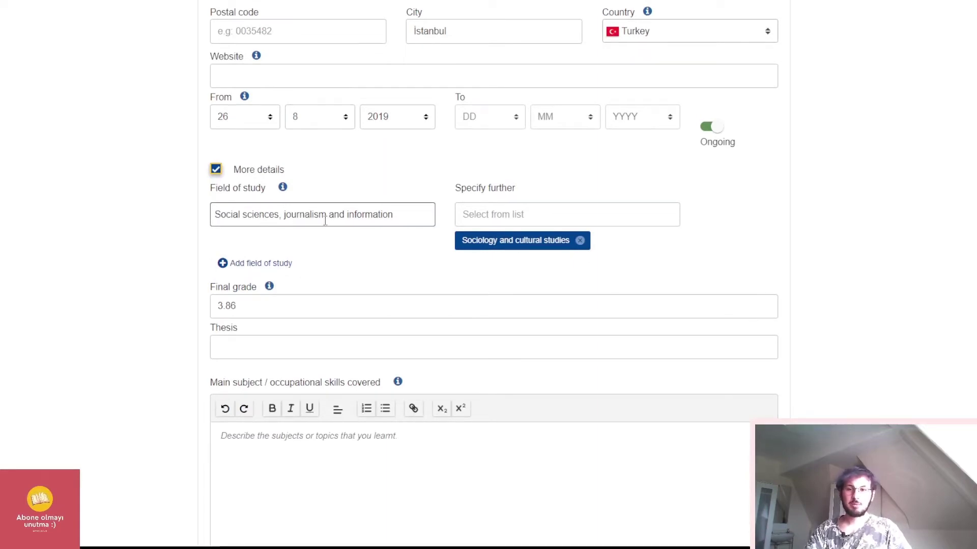
pyautogui.scroll(-2, 225, 240)
pyautogui.scroll(-5, 225, 240)
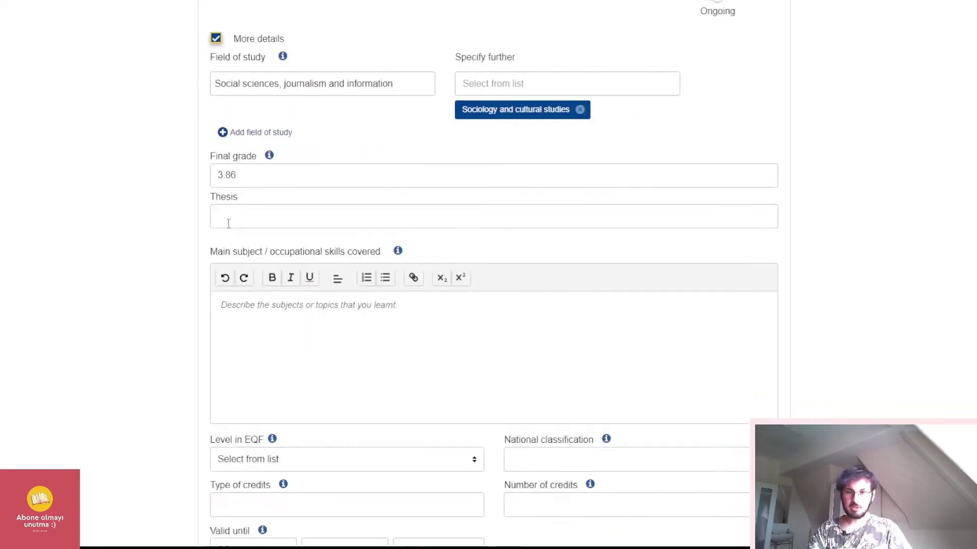
pyautogui.scroll(-3, 502, 274)
pyautogui.click(678, 395)
pyautogui.scroll(15, 304, 291)
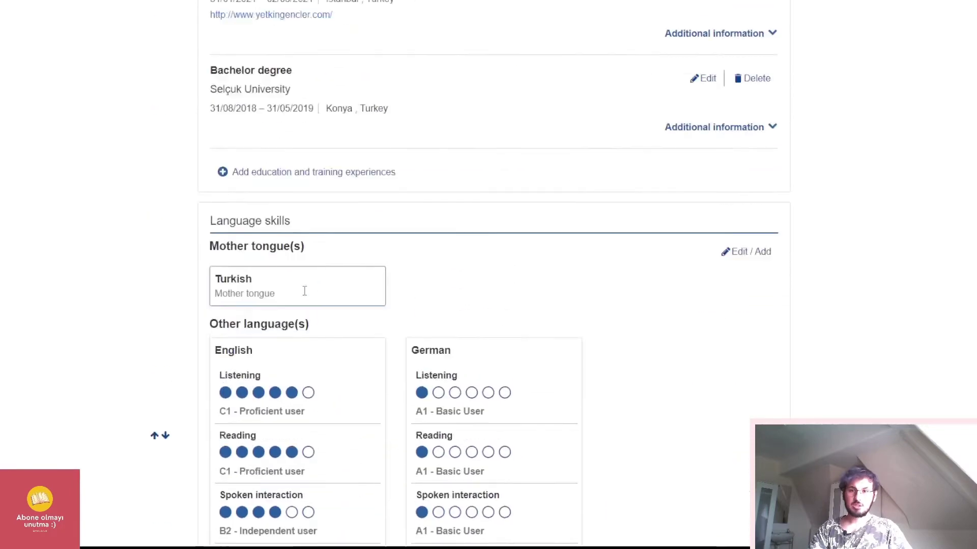
pyautogui.scroll(-5, 311, 251)
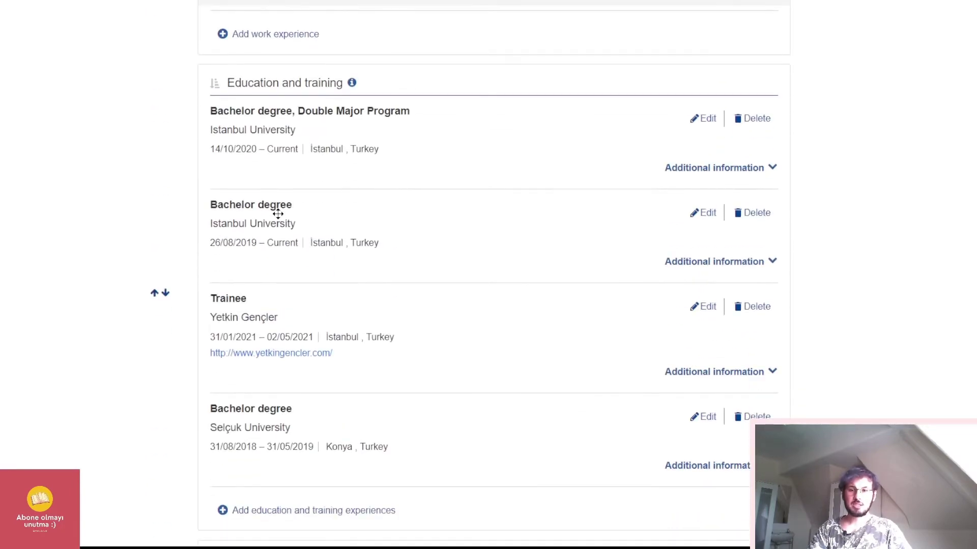
pyautogui.scroll(4, 277, 213)
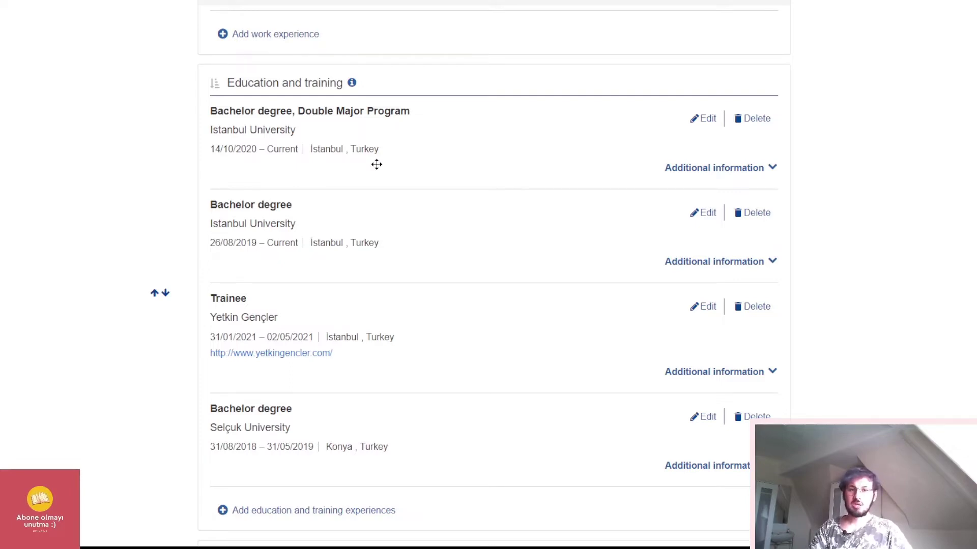
# Examine the mother tongue and the English and German proficiency levels under Language skills, then the Communication and interpersonal skills entries
pyautogui.scroll(-2, 377, 165)
pyautogui.scroll(-7, 376, 164)
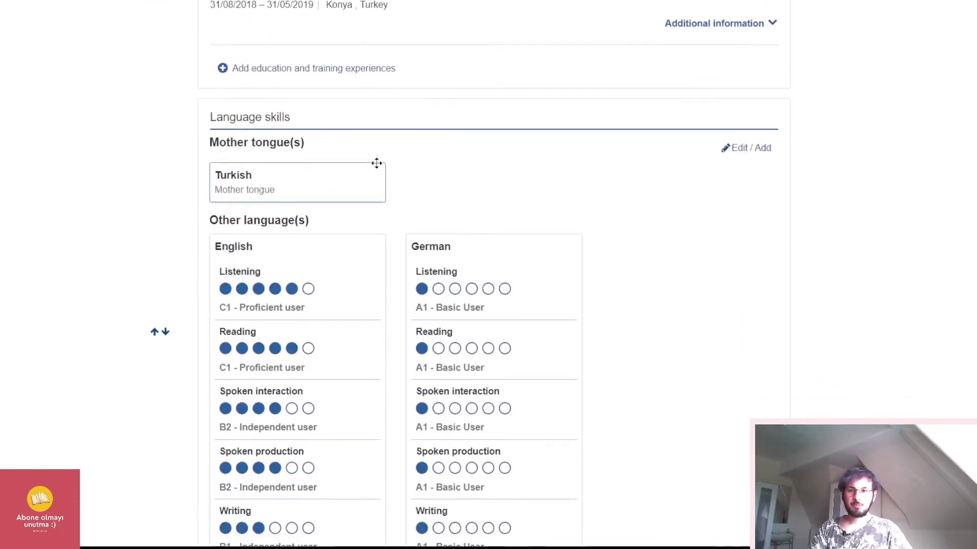
pyautogui.scroll(-2, 377, 163)
pyautogui.scroll(2, 457, 96)
pyautogui.scroll(-2, 453, 96)
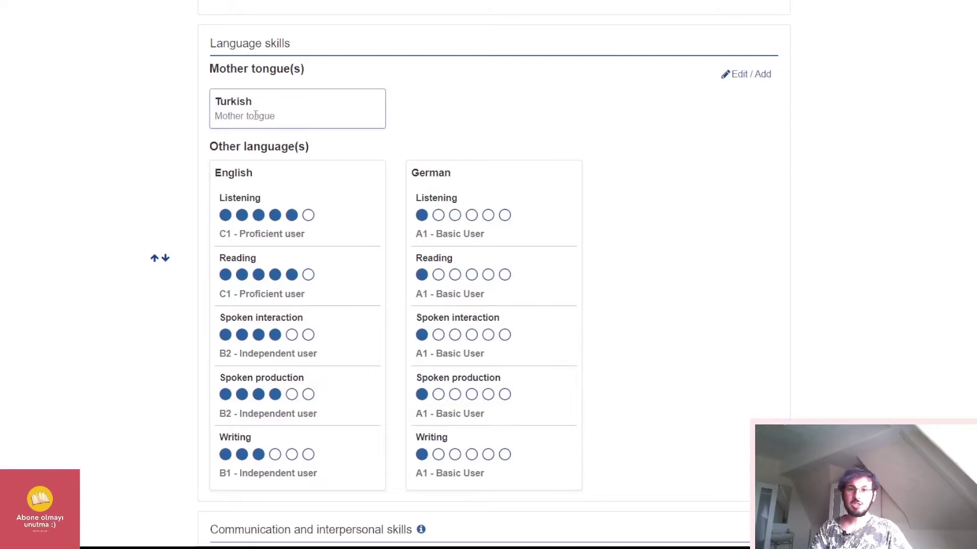
pyautogui.scroll(-1, 333, 114)
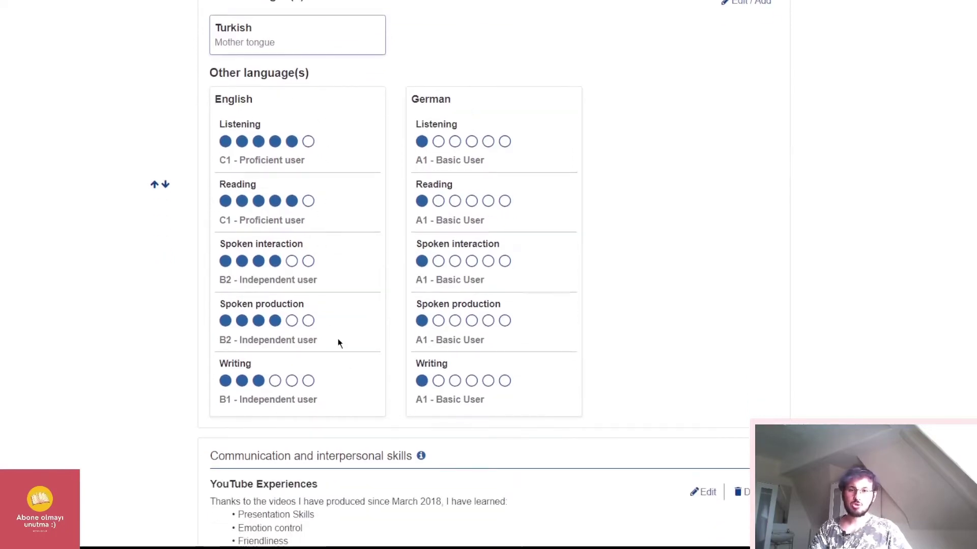
pyautogui.scroll(-2, 448, 209)
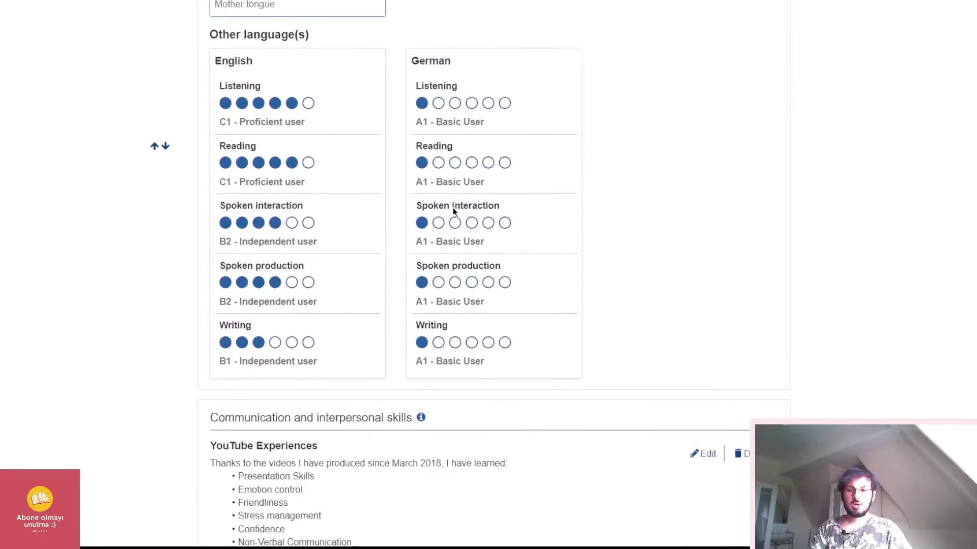
pyautogui.scroll(2, 451, 214)
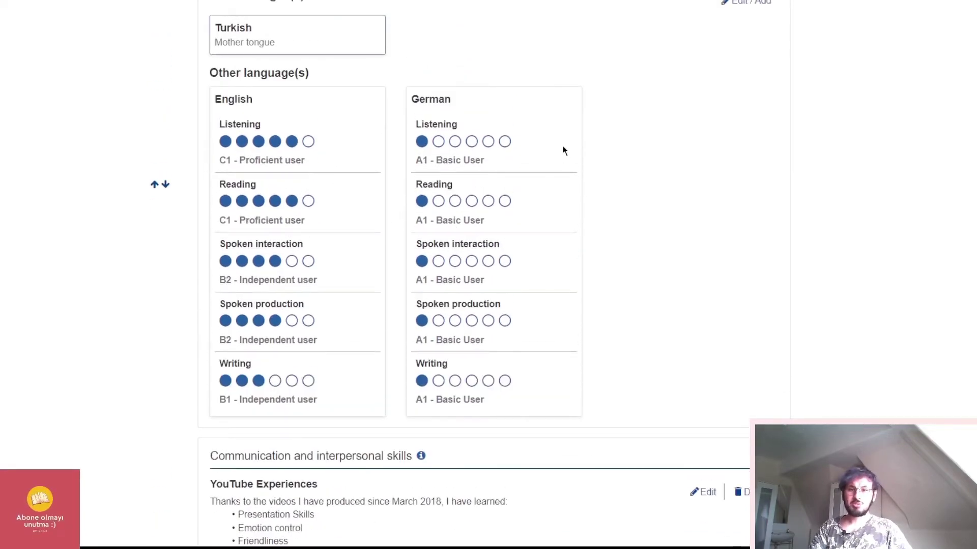
pyautogui.scroll(1, 563, 149)
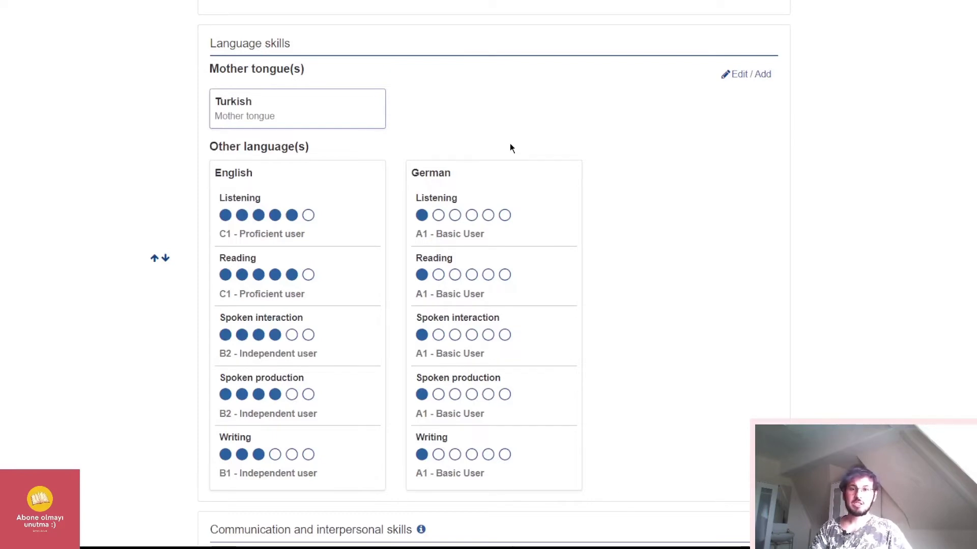
pyautogui.scroll(-1, 591, 141)
pyautogui.scroll(-4, 592, 141)
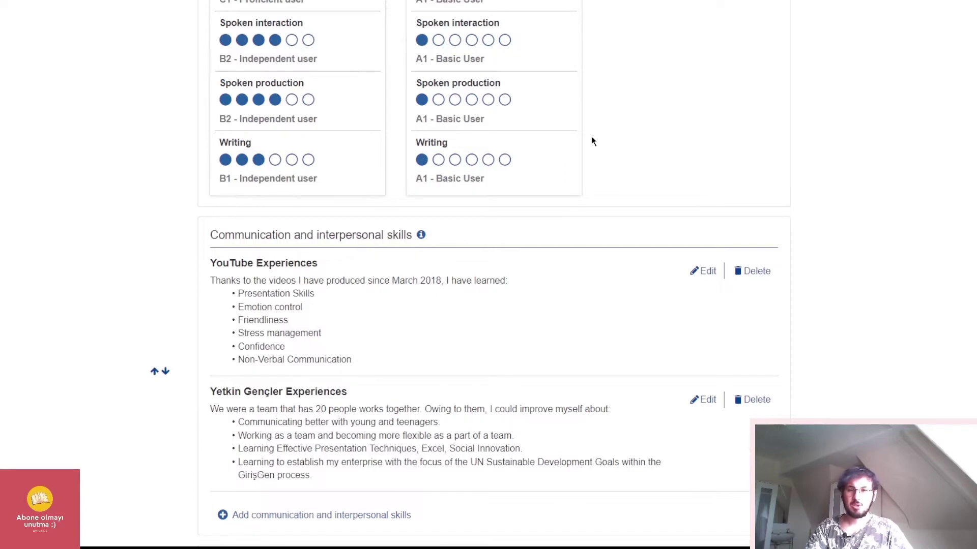
pyautogui.scroll(-2, 585, 140)
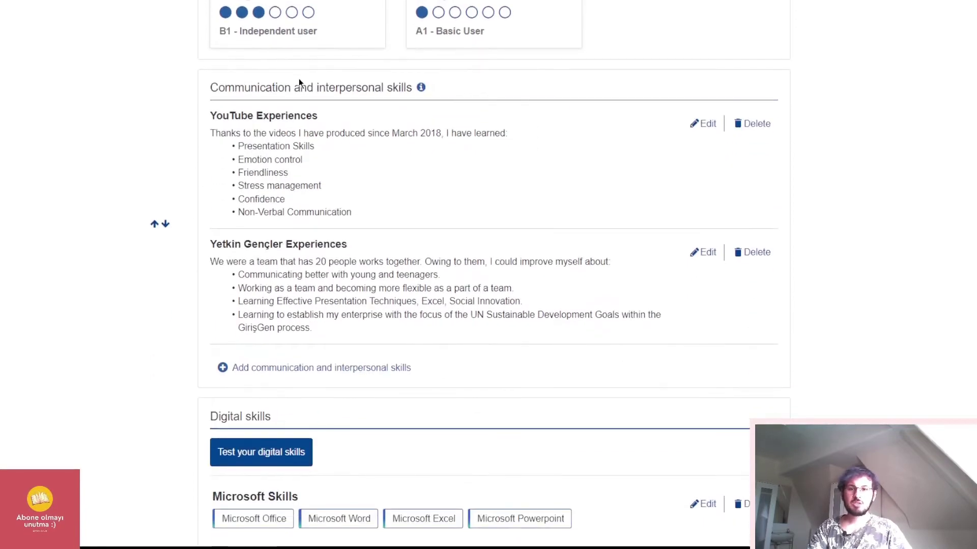